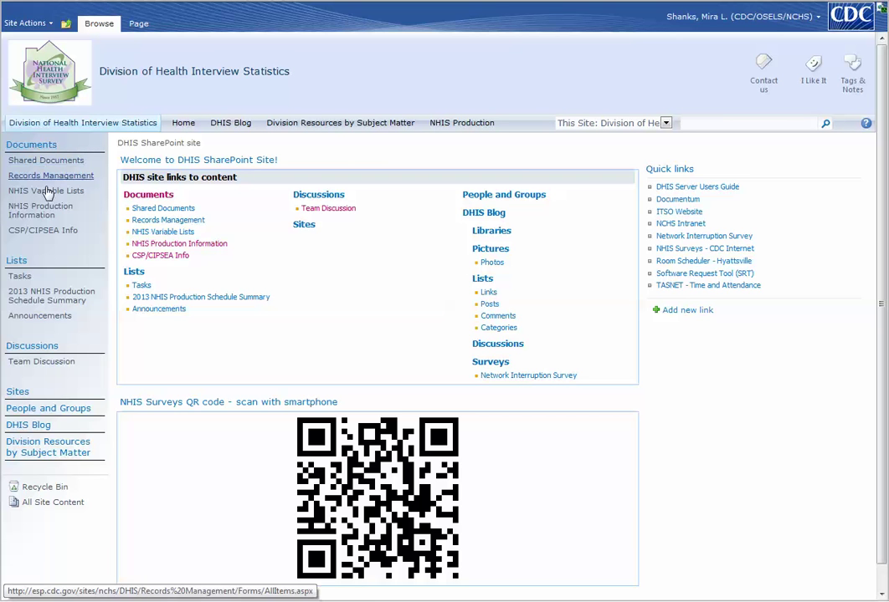
Open the CSP/CIPSEA Info library and open CSP-CIPSEATracking for editing in the browser
click(46, 235)
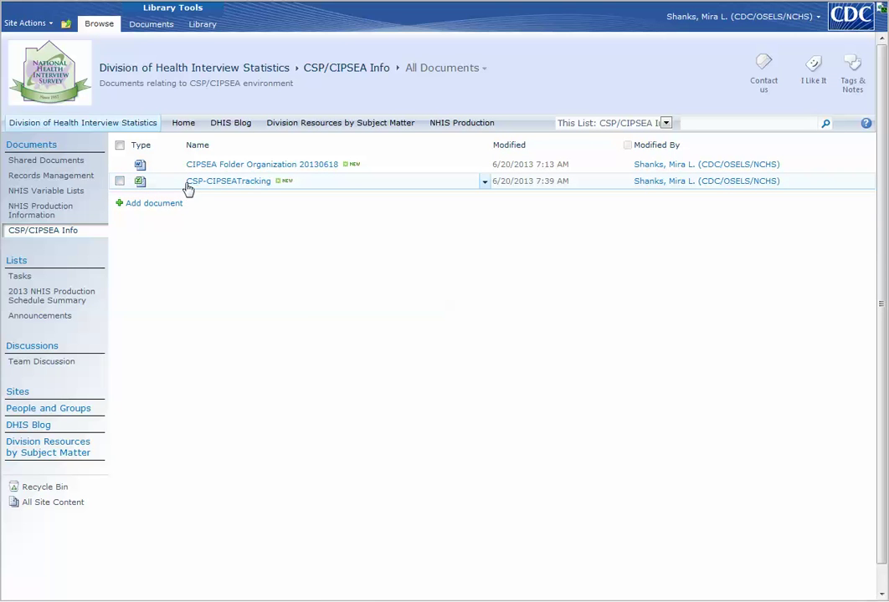
click(484, 182)
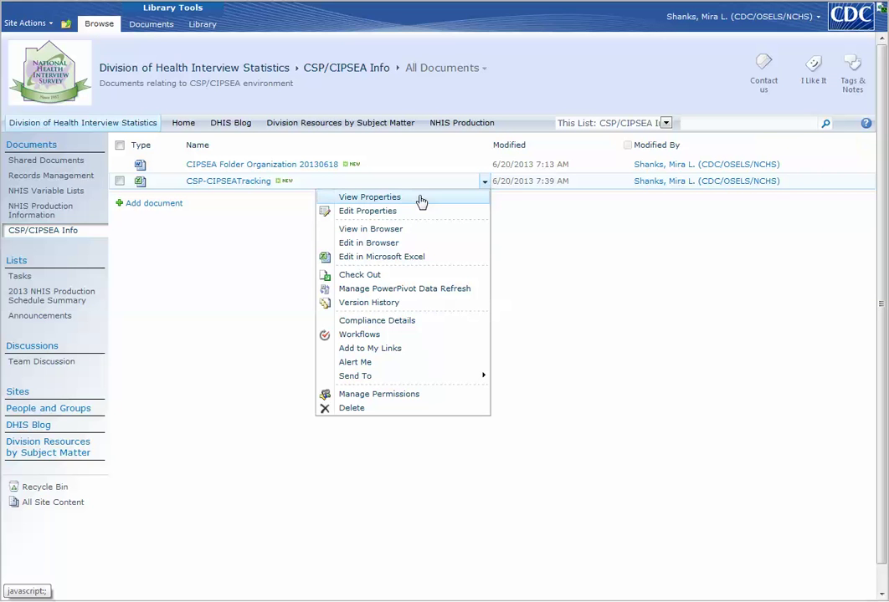
click(377, 244)
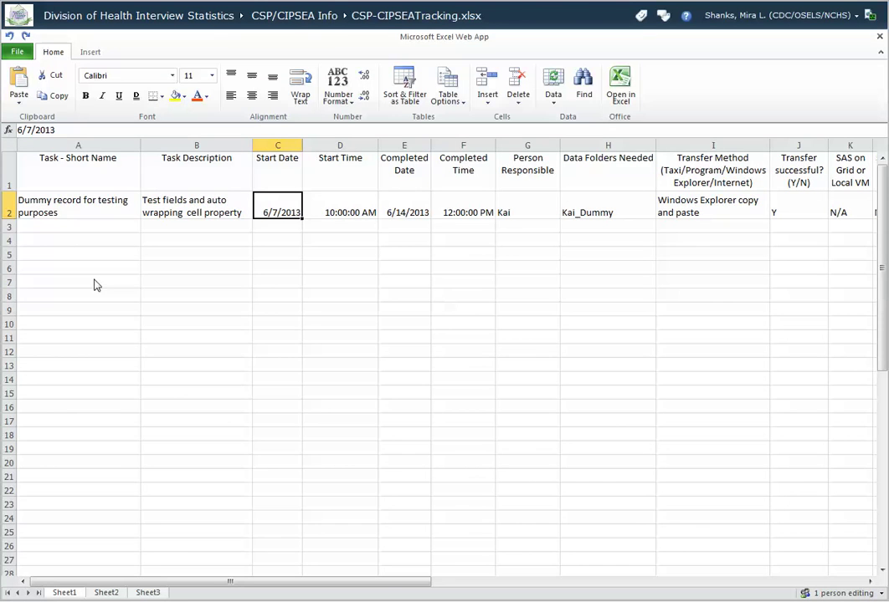
Fill row 3 with 'dummmy 2', 'Test 2' and start date 07/0//2011, and begin the Start Time
click(38, 234)
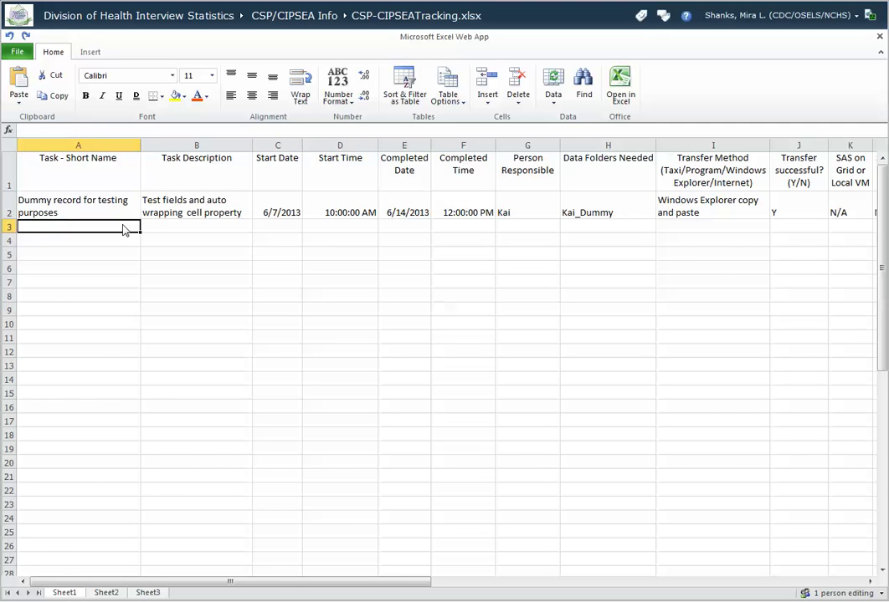
text(dum)
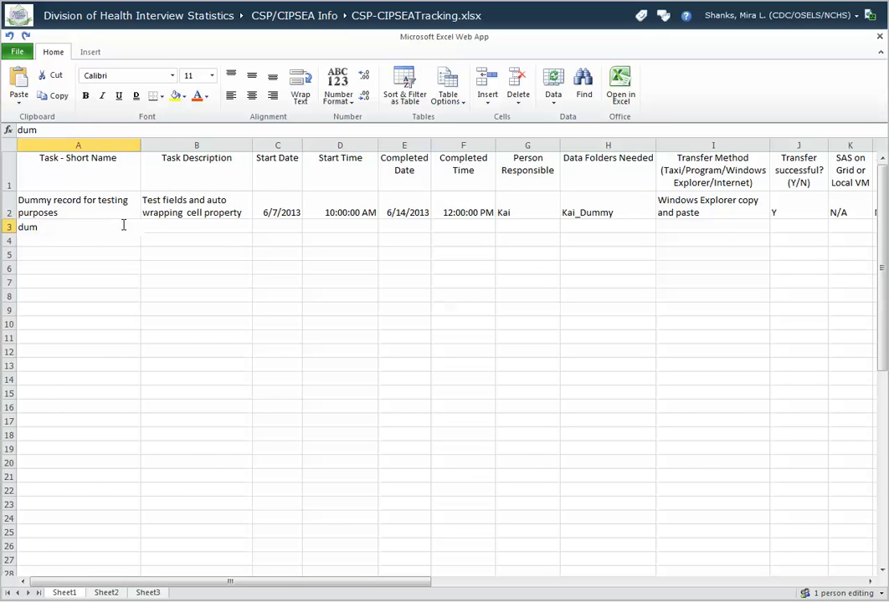
text(mmy 2)
key(Tab)
key(Tab)
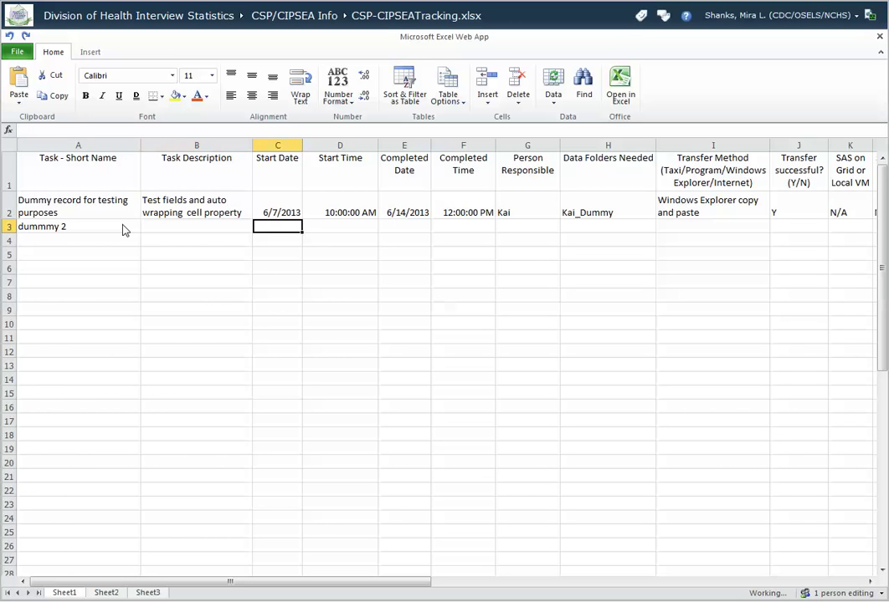
click(165, 234)
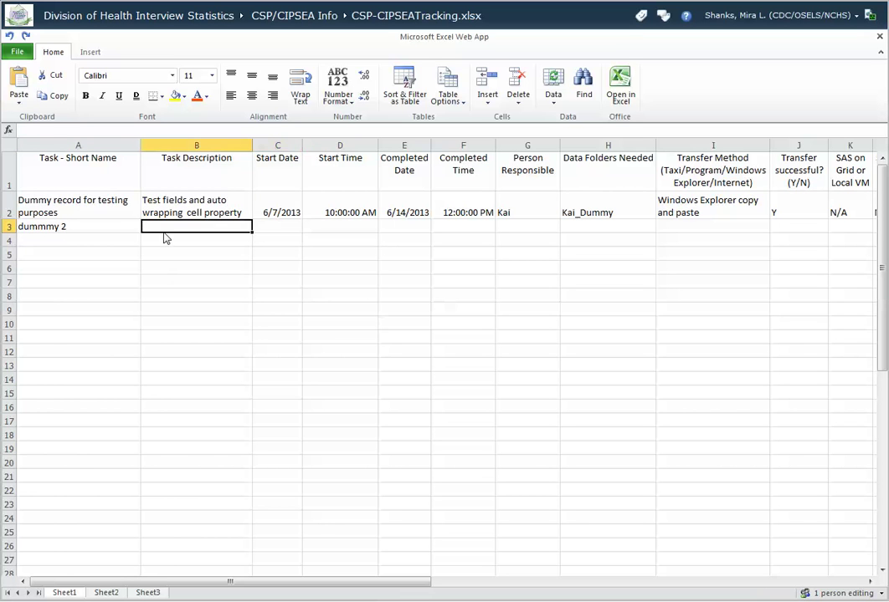
text(Test 2)
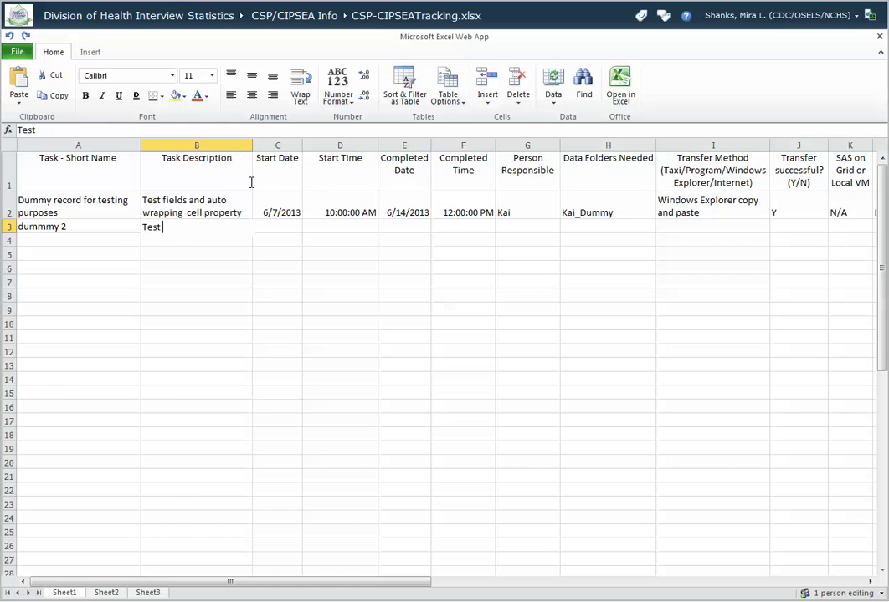
key(Tab)
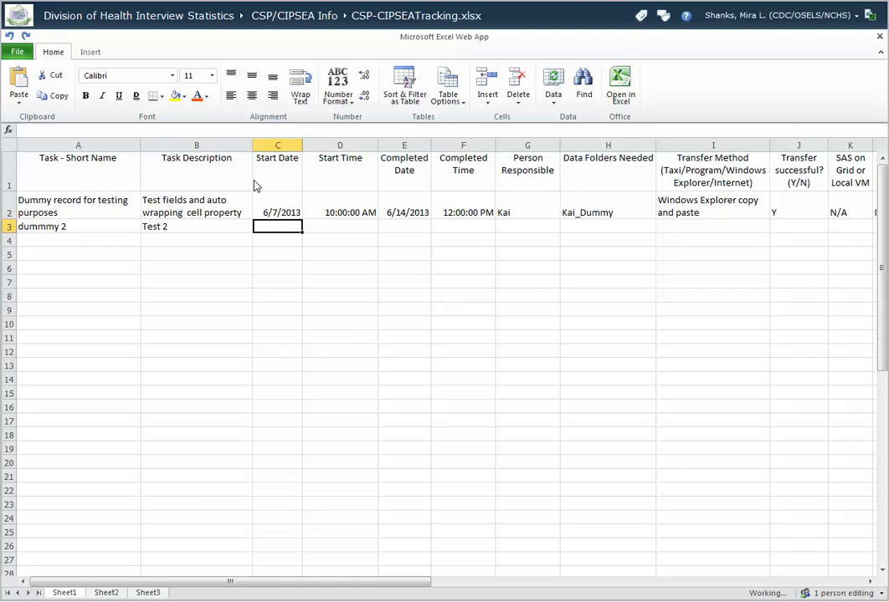
text(07/0)
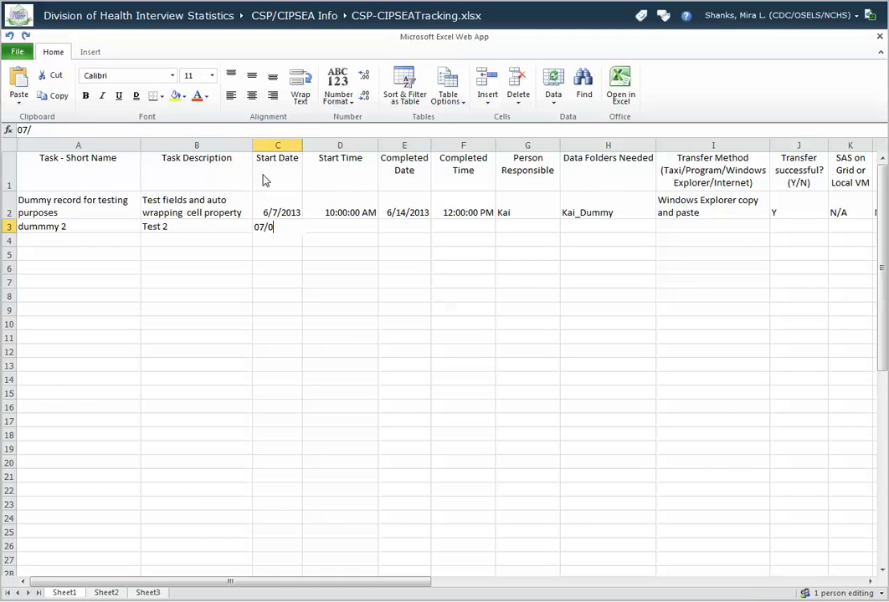
text(//2011)
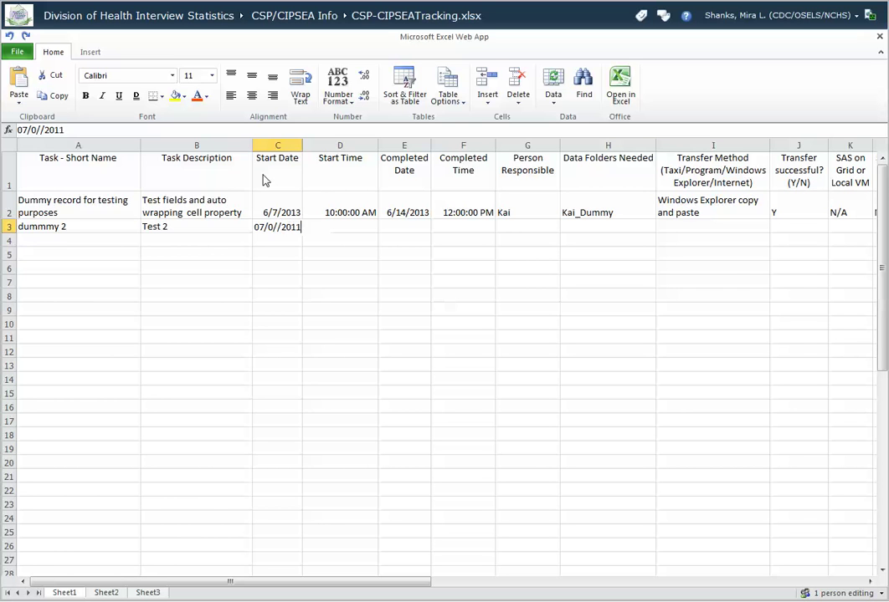
key(Tab)
text(07)
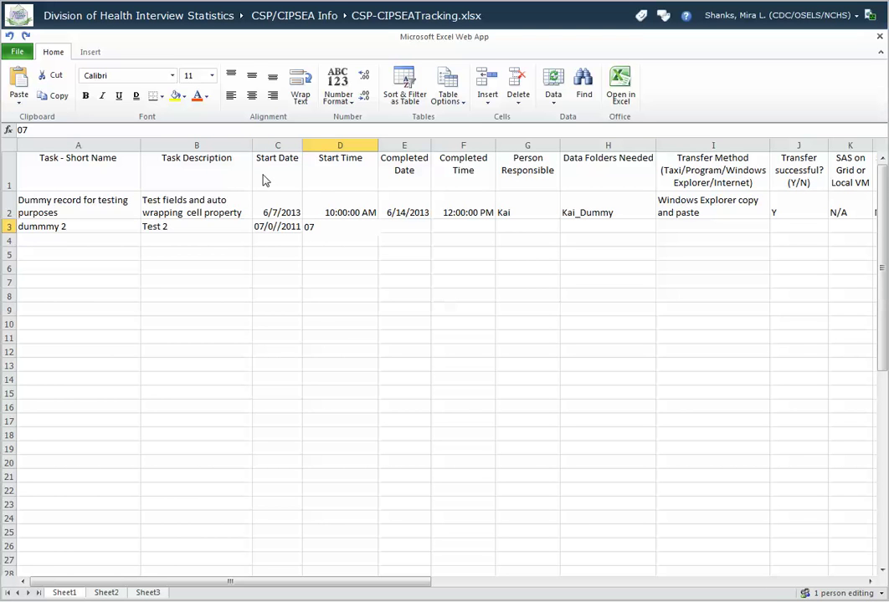
Correct row 3's malformed start date in C3 to 07/13/11
click(277, 231)
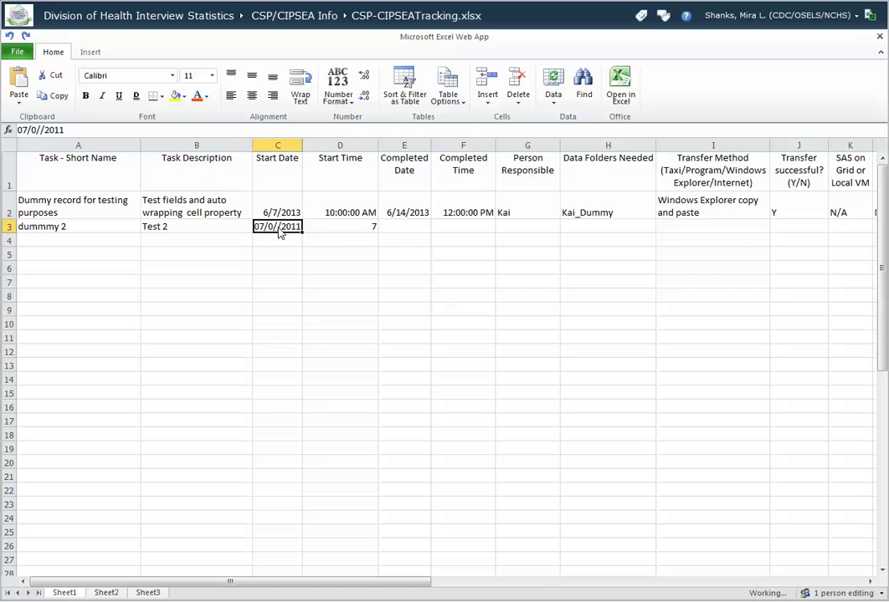
double_click(266, 229)
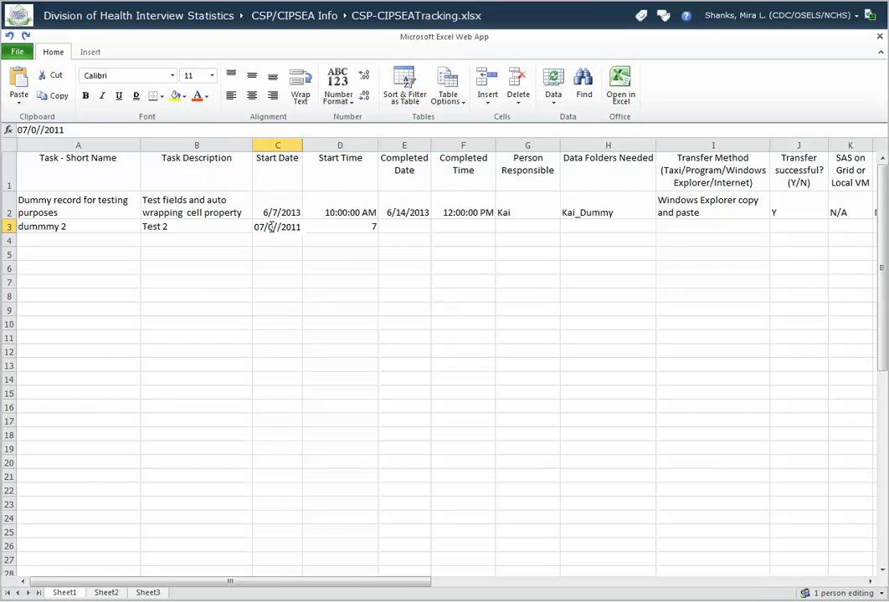
drag(255, 227, 300, 235)
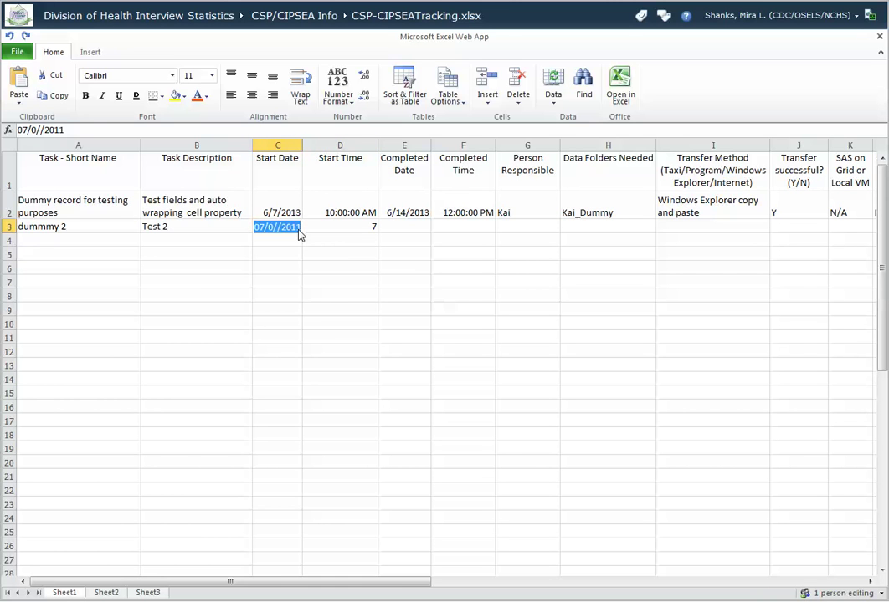
text(07/)
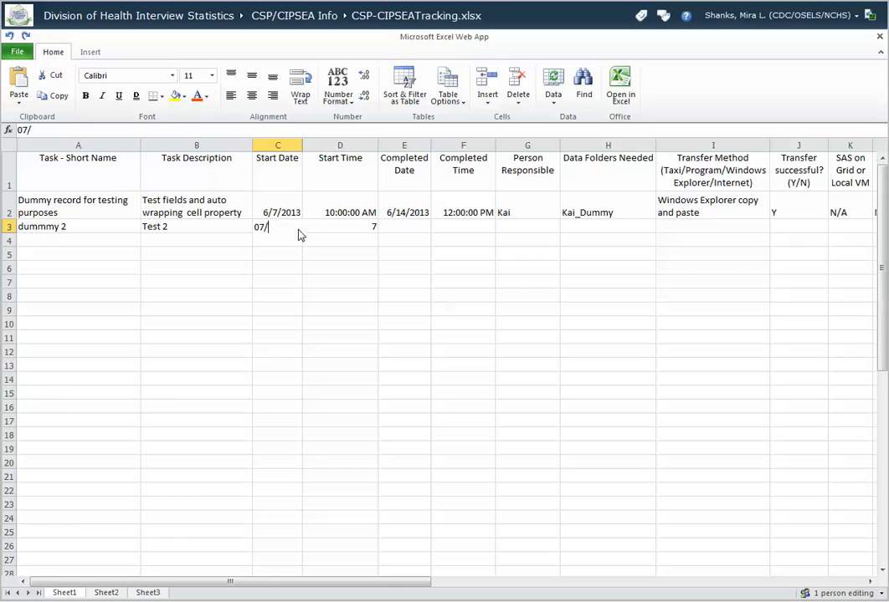
text(13/11)
key(Tab)
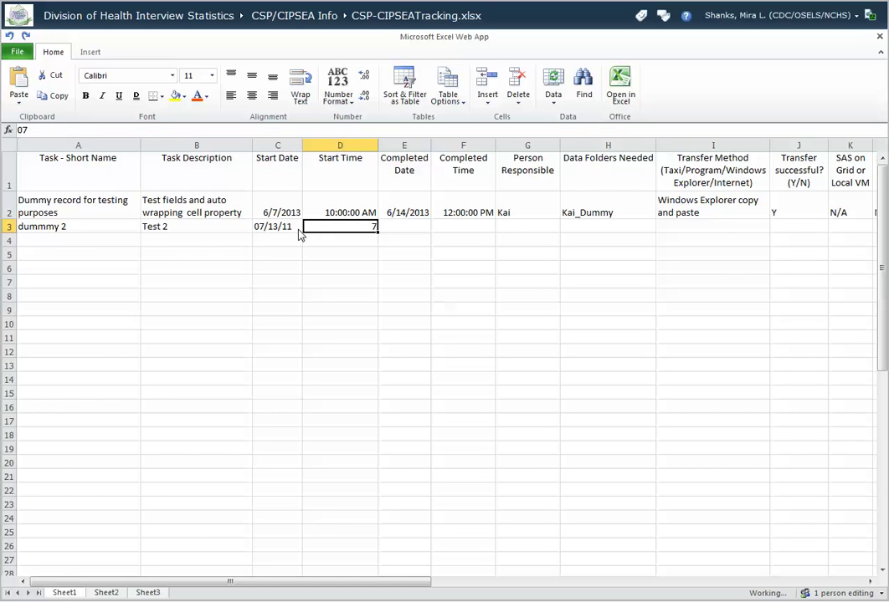
Enter 07/21/12 in row 3's Start Time cell D3
text(07)
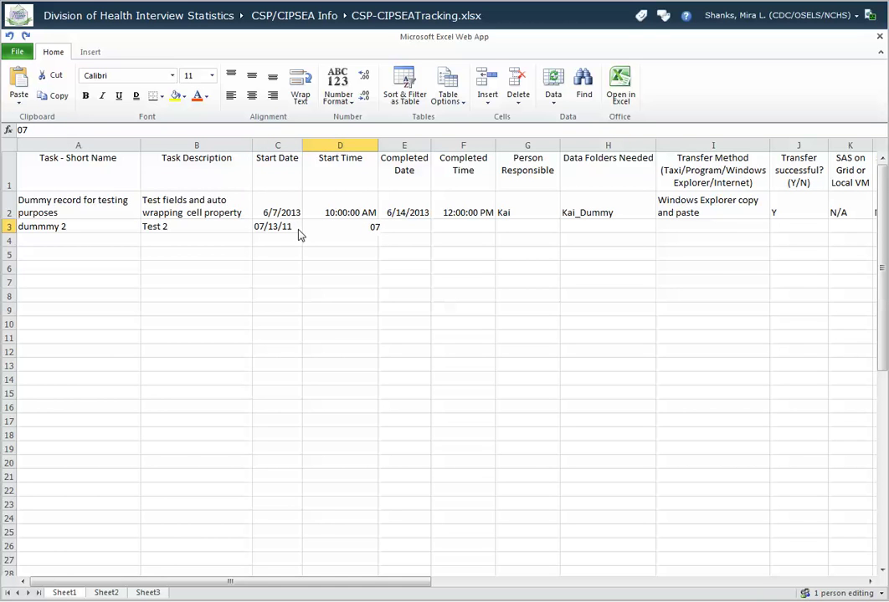
text(/21/12)
key(Tab)
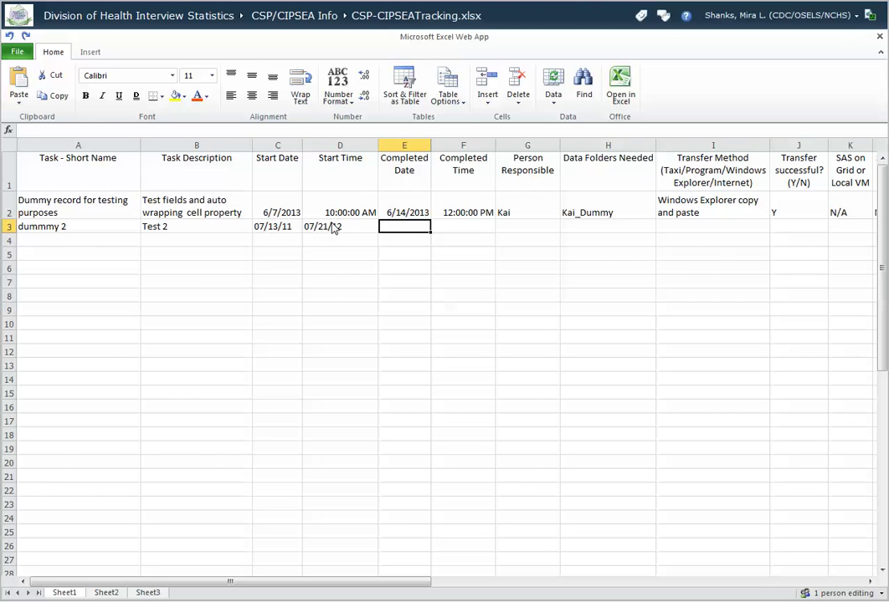
click(339, 230)
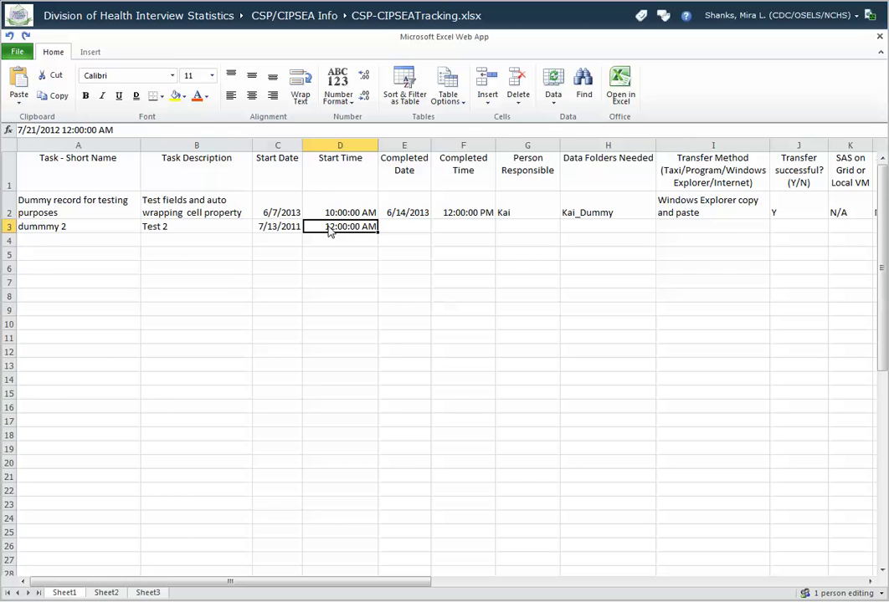
Set row 3's start time to 06:00 am and completed date to 07/20/2012
double_click(330, 231)
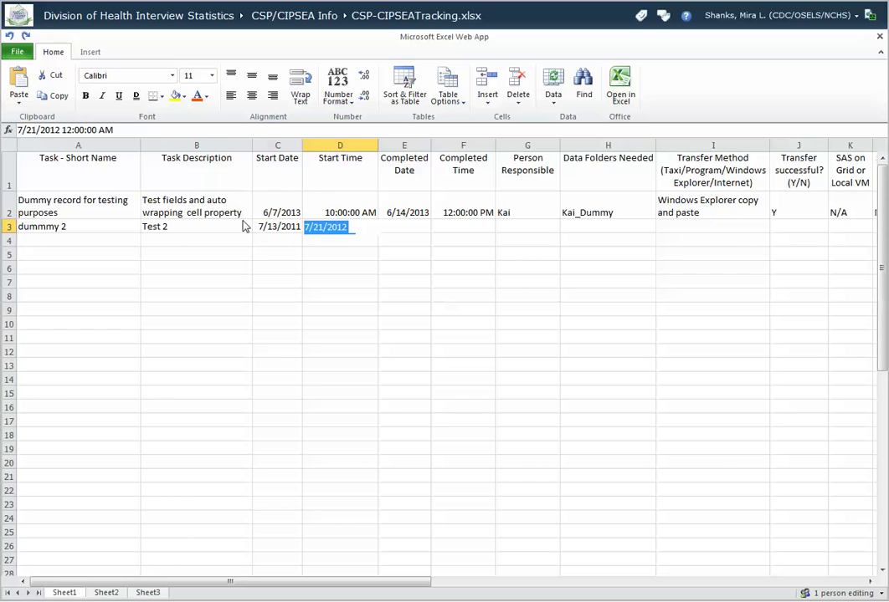
text(0600)
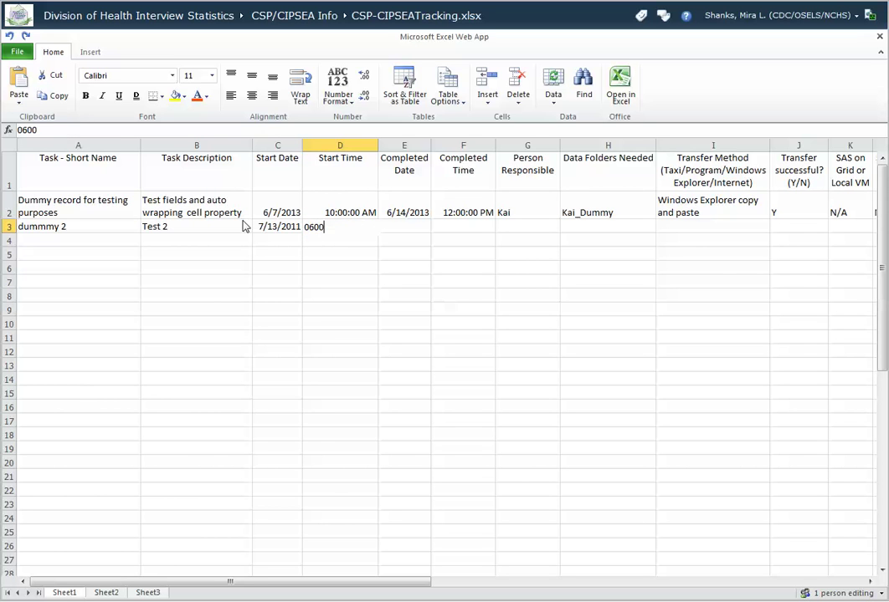
key(BackSpace)
key(BackSpace)
text(:00 am)
key(Tab)
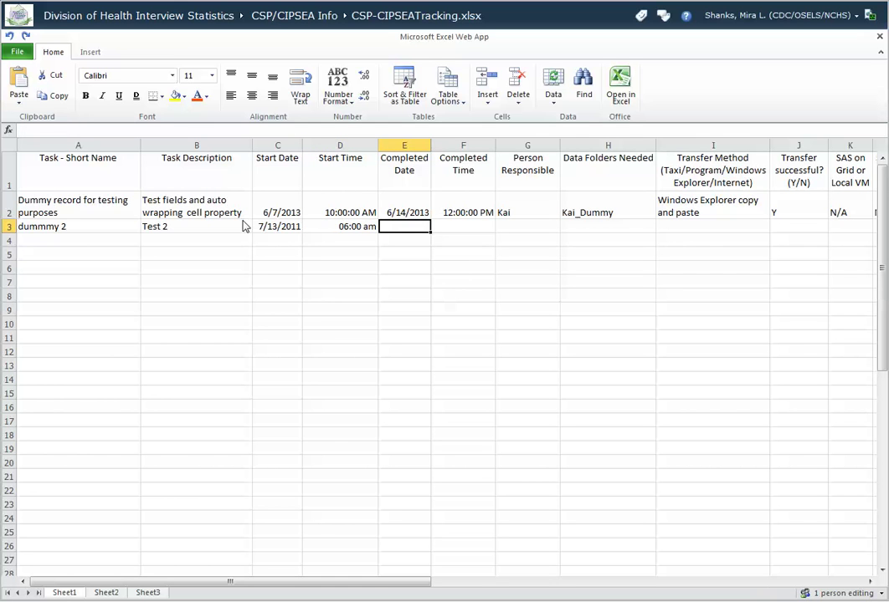
text(07/)
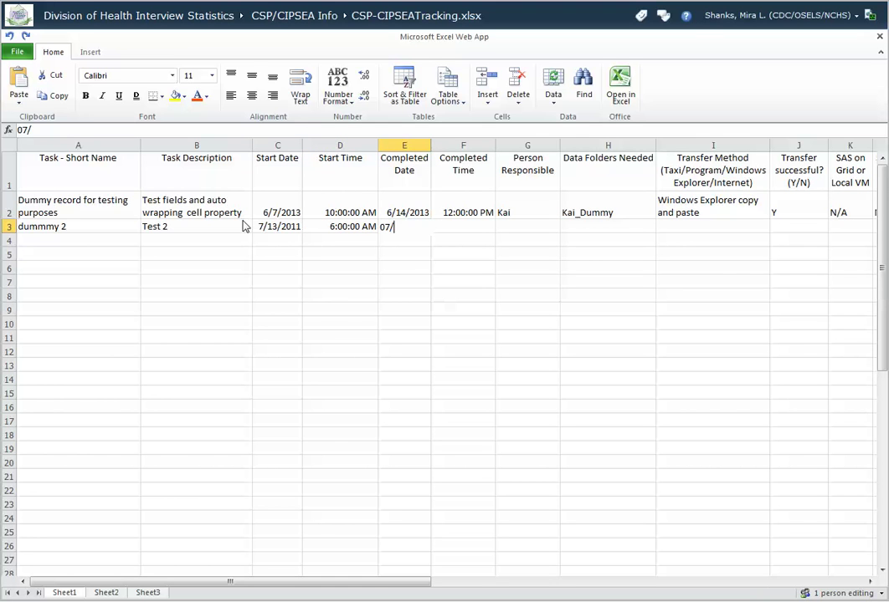
text(20/2012)
key(Tab)
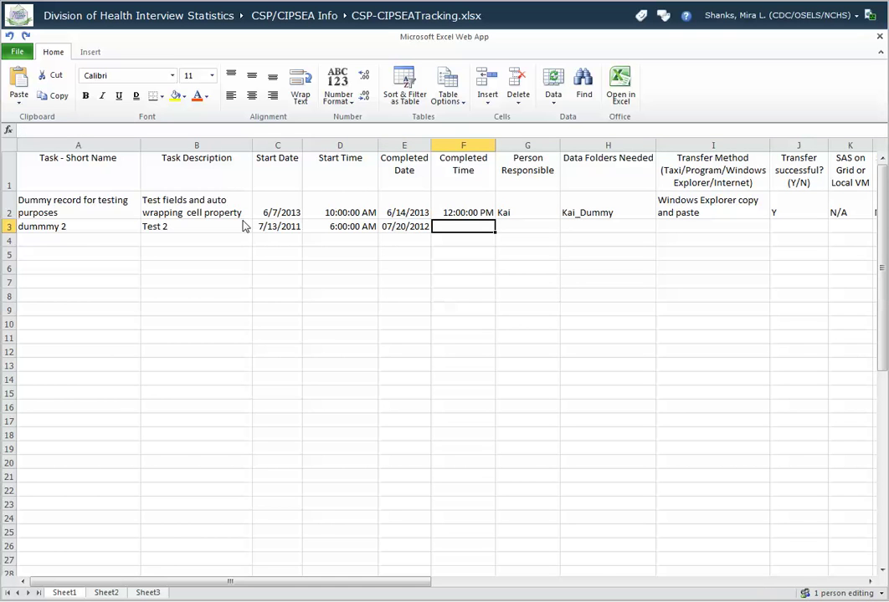
text(05:)
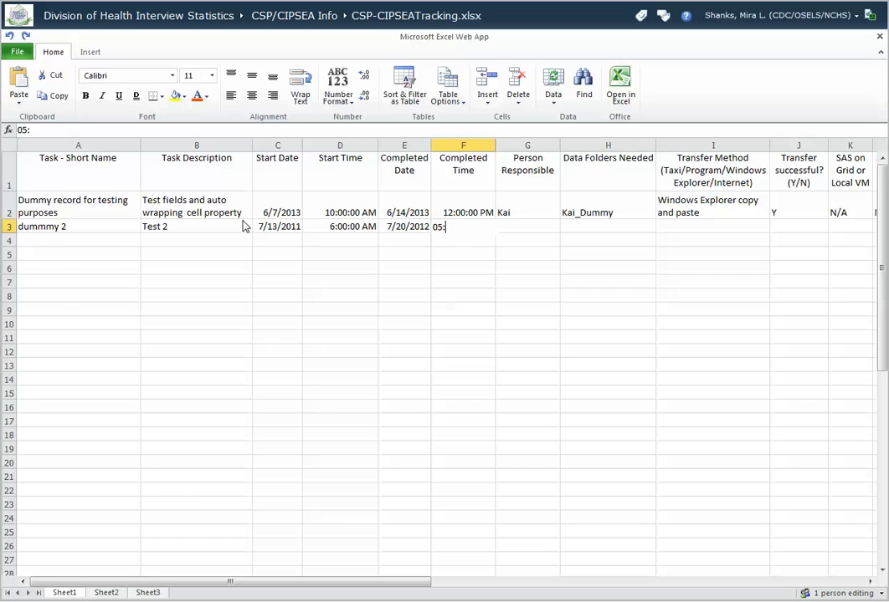
text(00 pm)
Enter completed time 05:00 pm, person Kai and data folder Kai_Dummy in row 3
key(Tab)
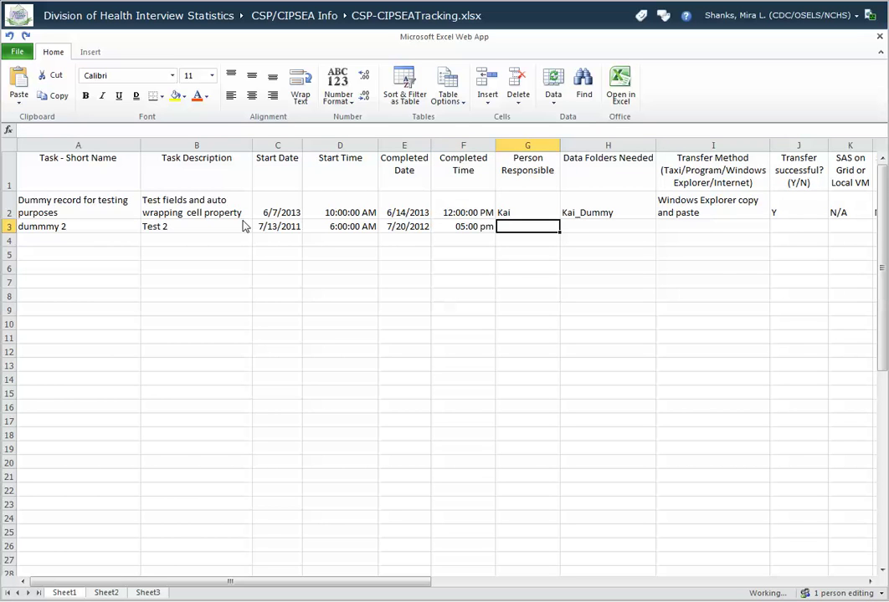
text(Kai)
key(Tab)
text(Kai)
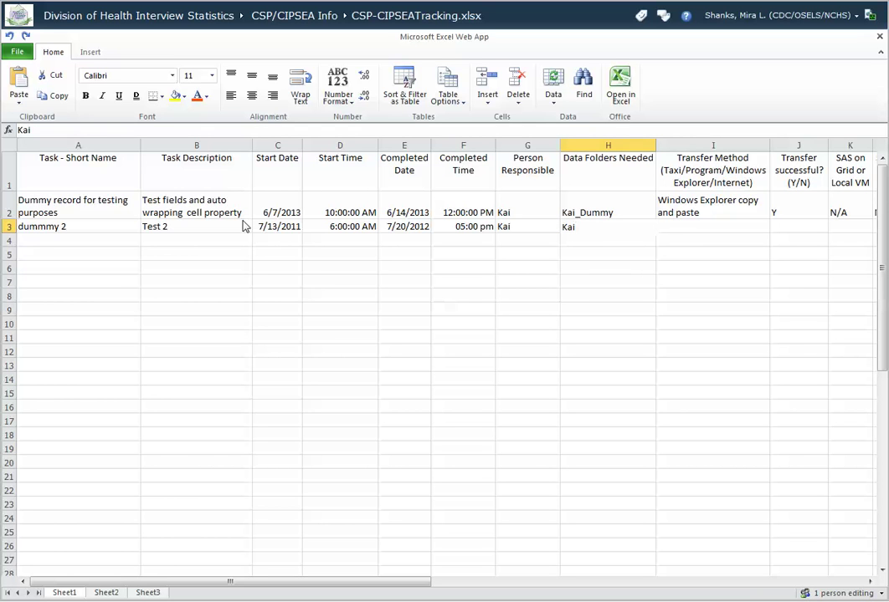
text(_Dummy)
key(Tab)
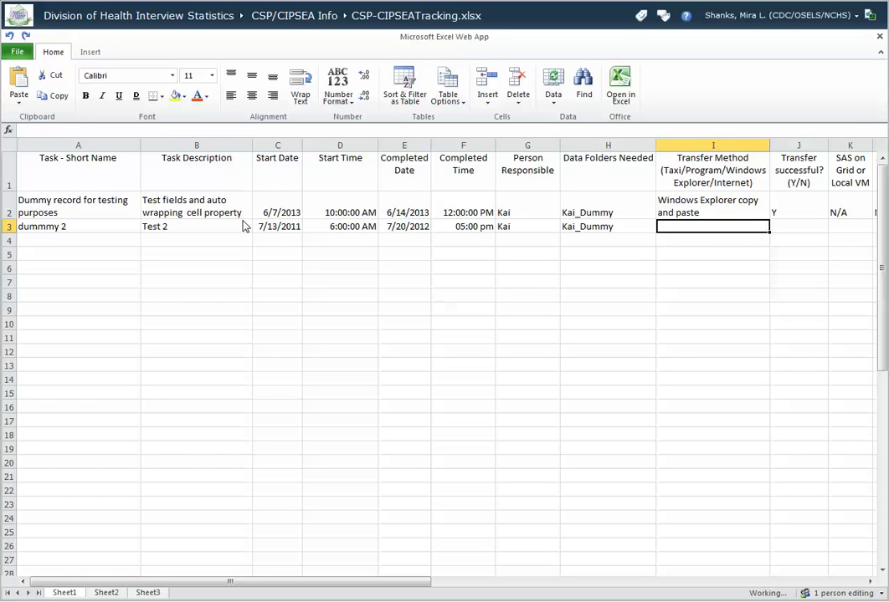
Enter transfer method Taxi, transfer successful N and SAS N/a in row 3
text(T)
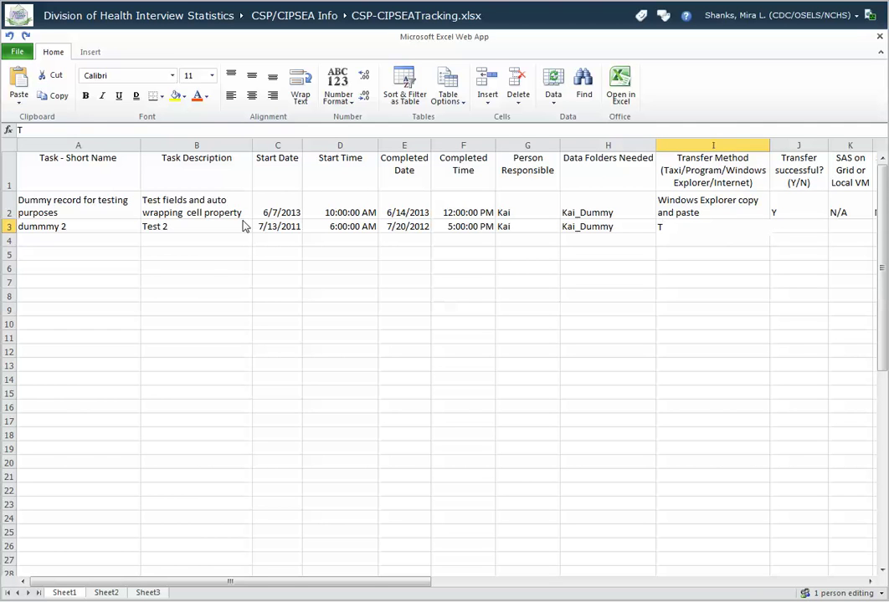
text(a)
key(BackSpace)
text(axi)
key(Tab)
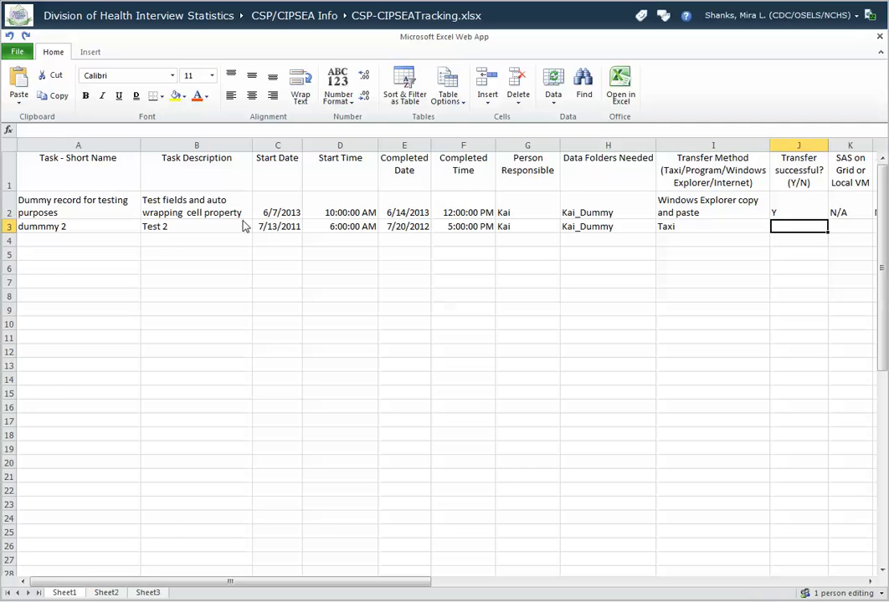
text(N)
key(Tab)
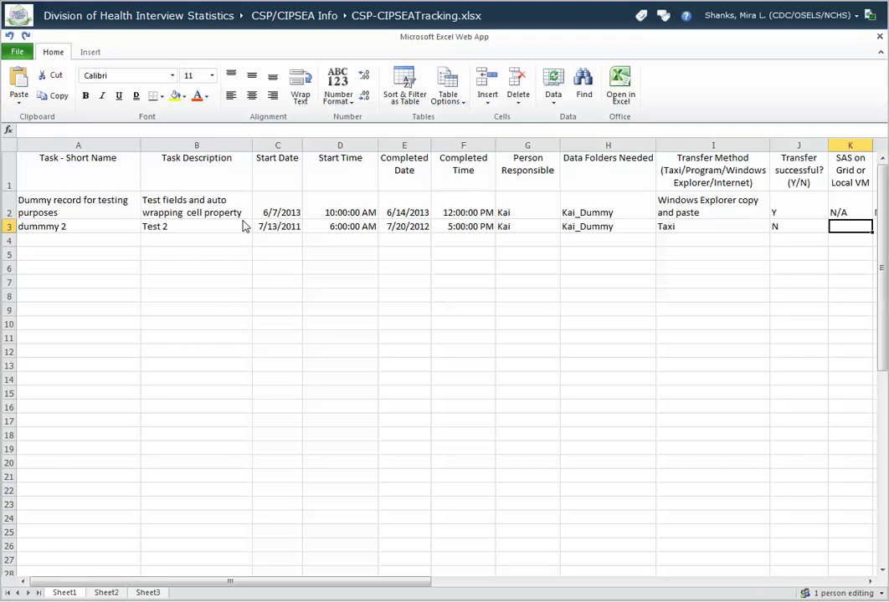
text(N/a)
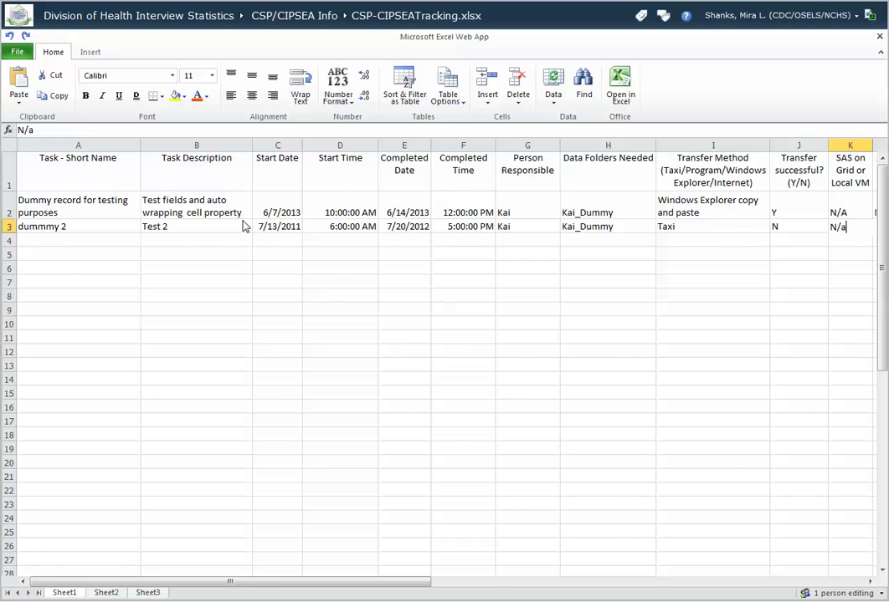
key(Tab)
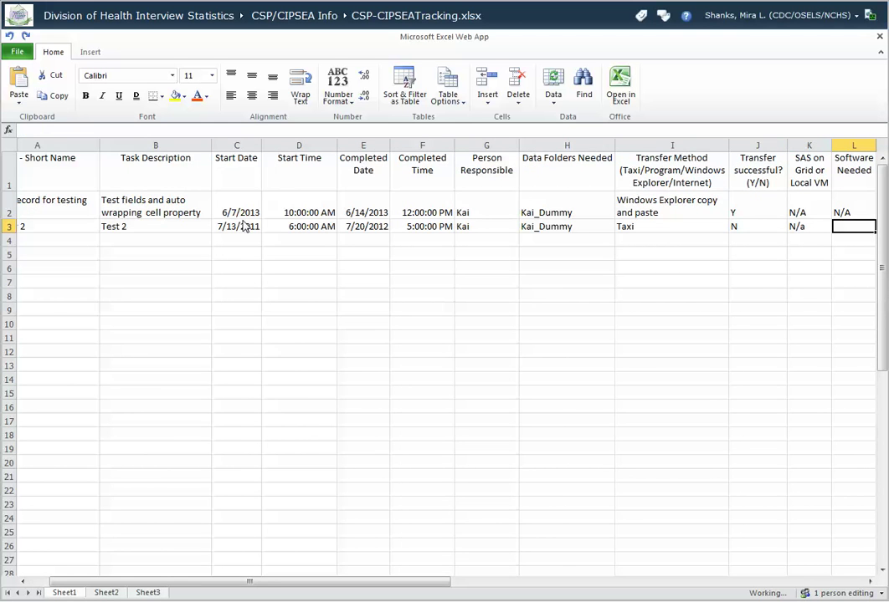
Enter 0 secs for server comparison CPU time and .10 secs for CSP/CIPSEA CPU time
key(Tab)
key(Tab)
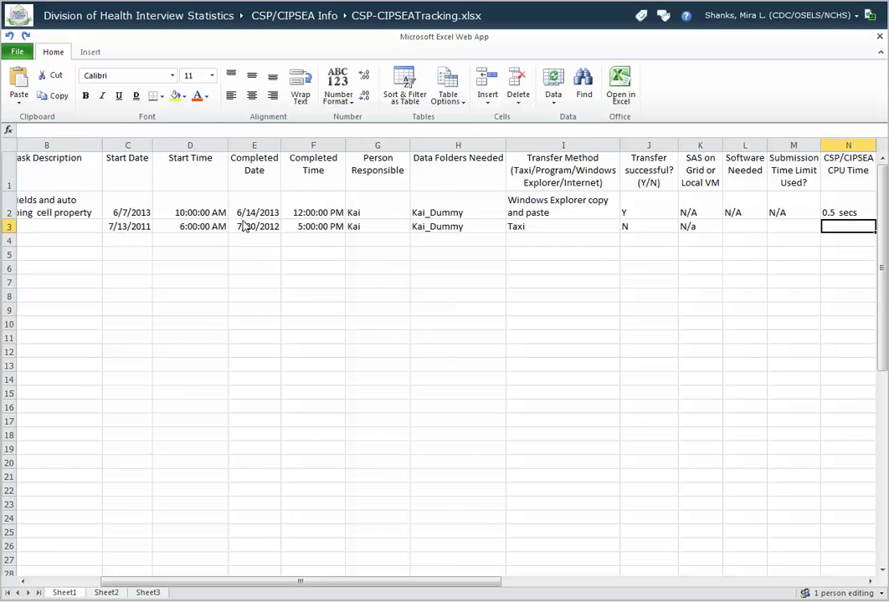
key(Tab)
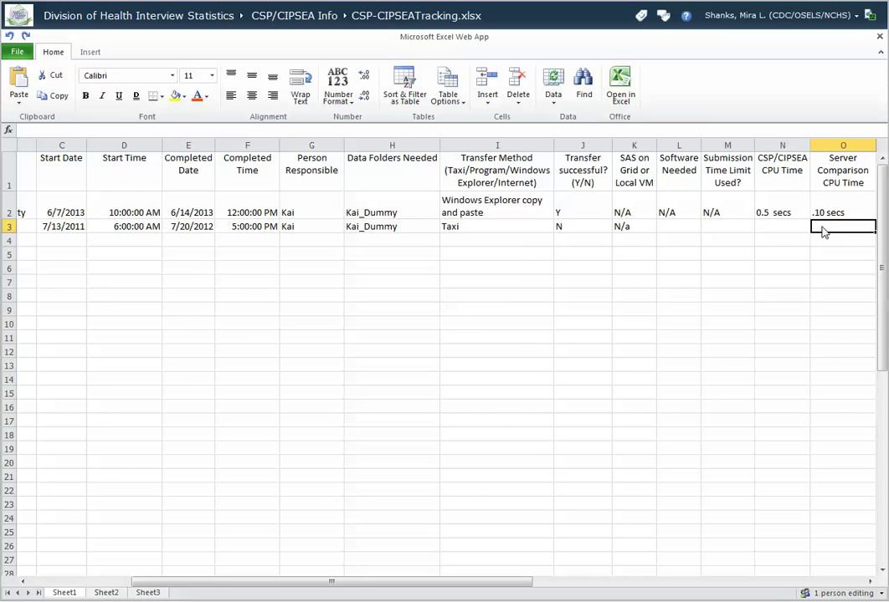
text(0)
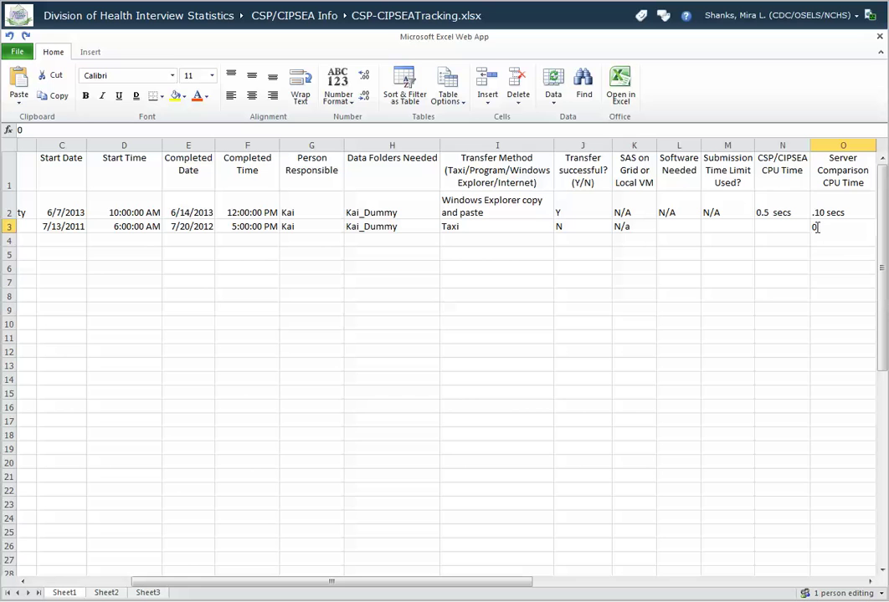
text( secs)
click(779, 226)
text(.10)
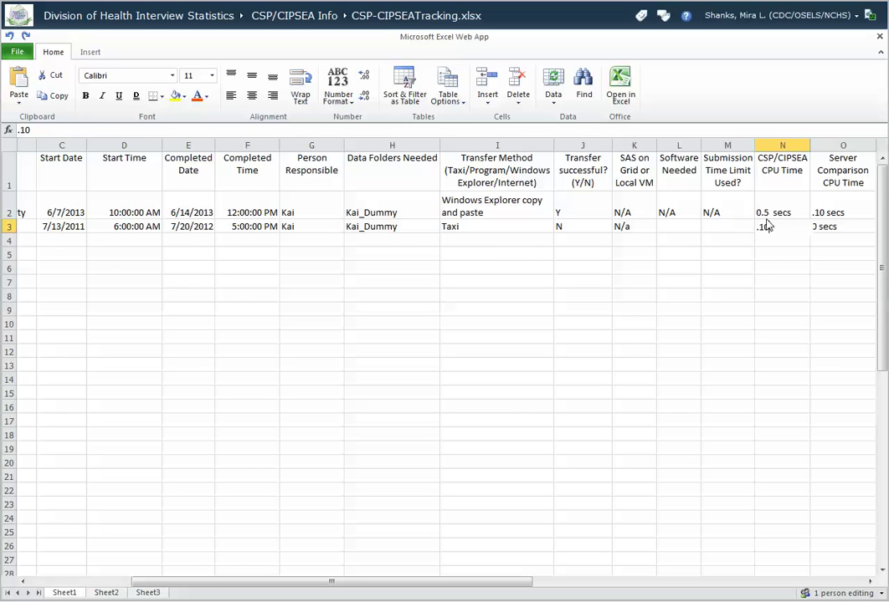
text( secs)
click(674, 214)
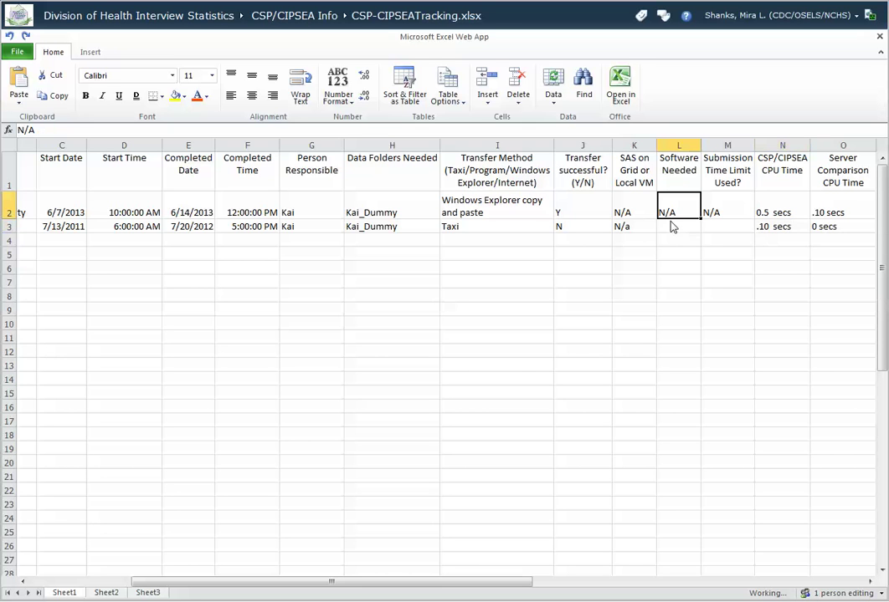
Set Software Needed to N/A and Submission Time Limit to N, then stop editing
click(661, 231)
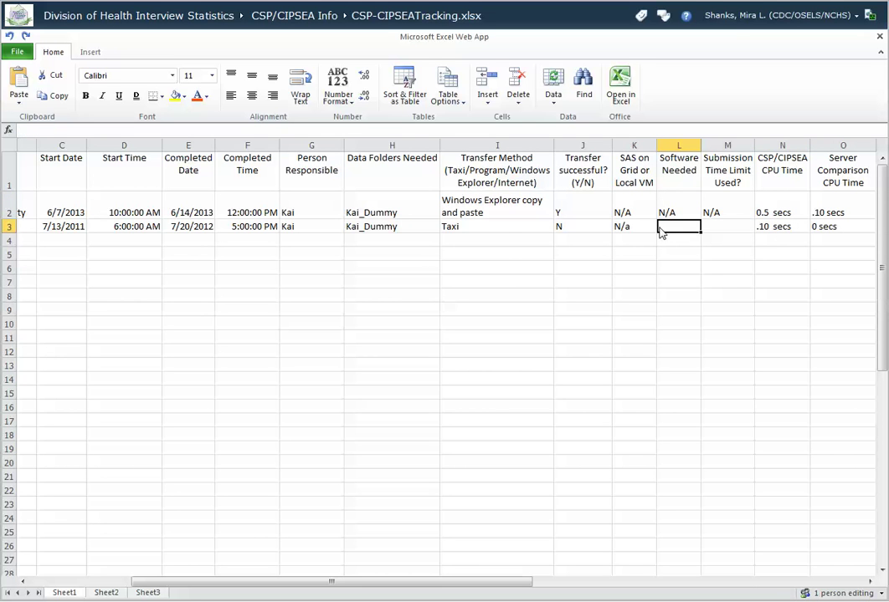
text(N/A)
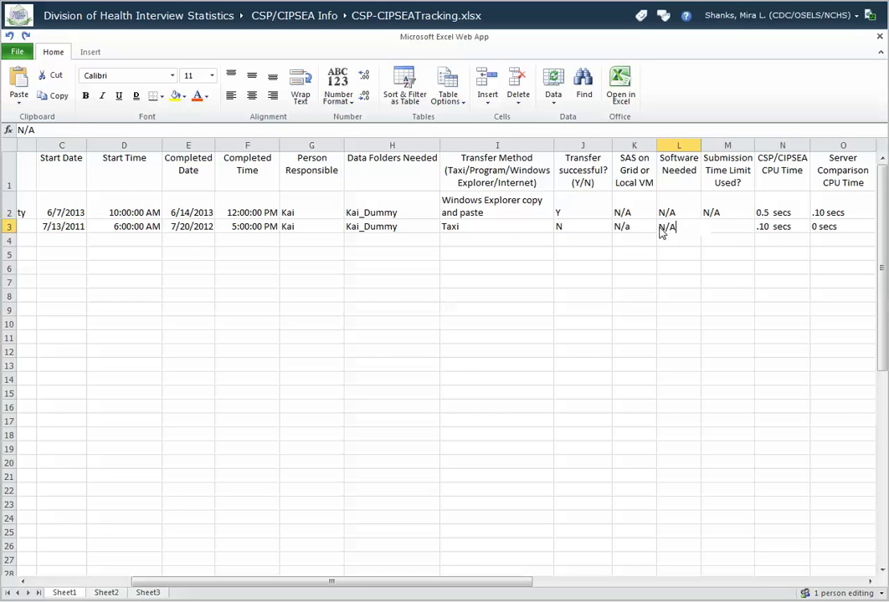
key(Tab)
text(N/)
key(BackSpace)
key(BackSpace)
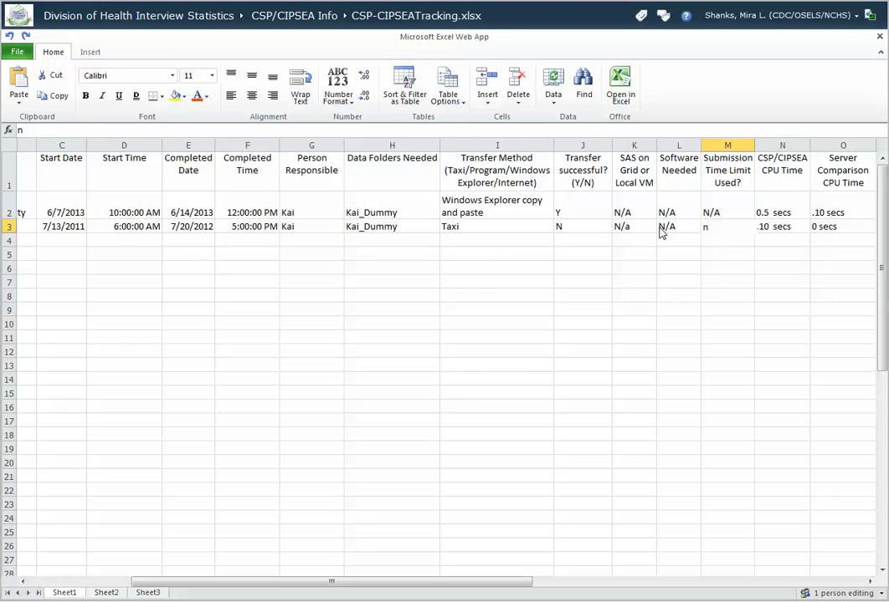
text(n/A)
key(BackSpace)
key(BackSpace)
key(BackSpace)
text(n/)
key(BackSpace)
key(BackSpace)
text(N/A)
click(879, 37)
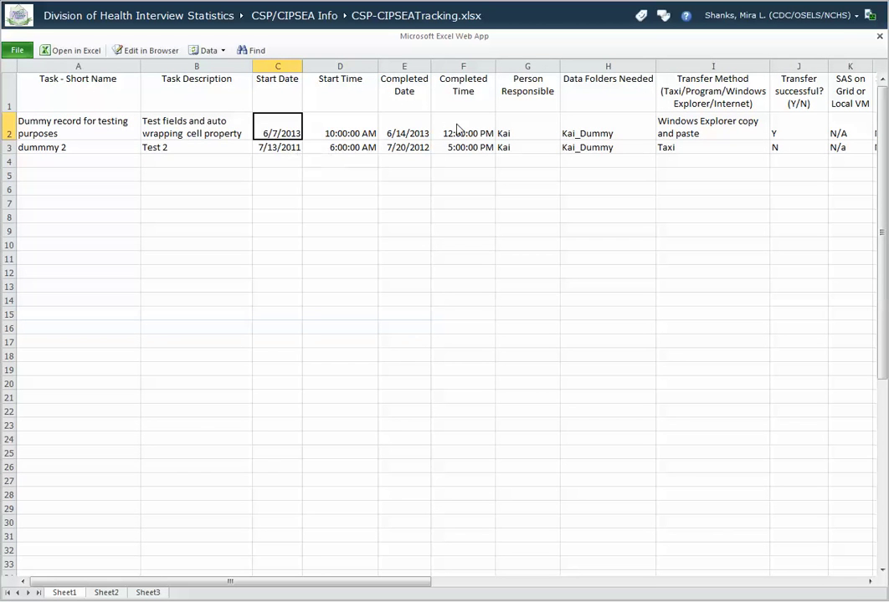
Close the workbook viewer to return to the CSP/CIPSEA Info library
click(879, 37)
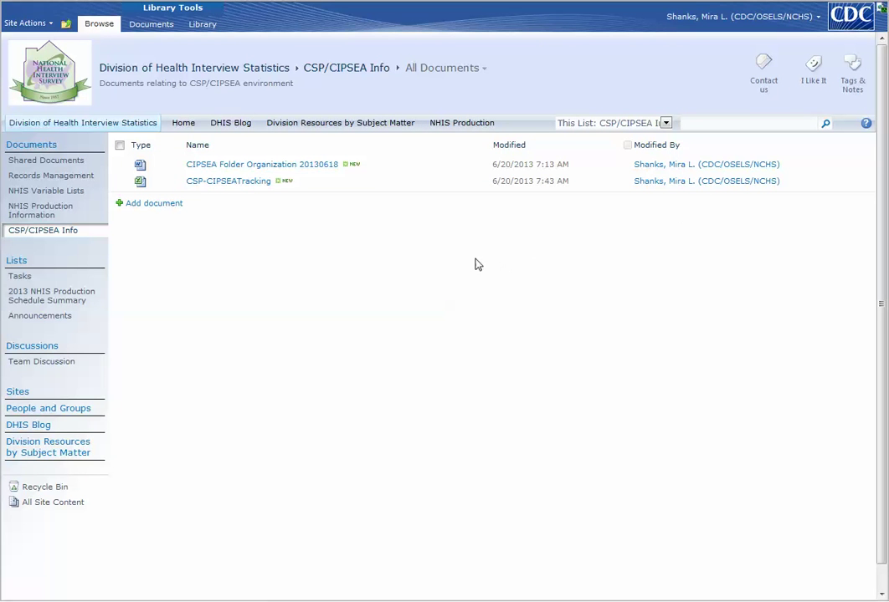
Open CSP-CIPSEATracking's item menu and choose Version History
mouse_move(406, 181)
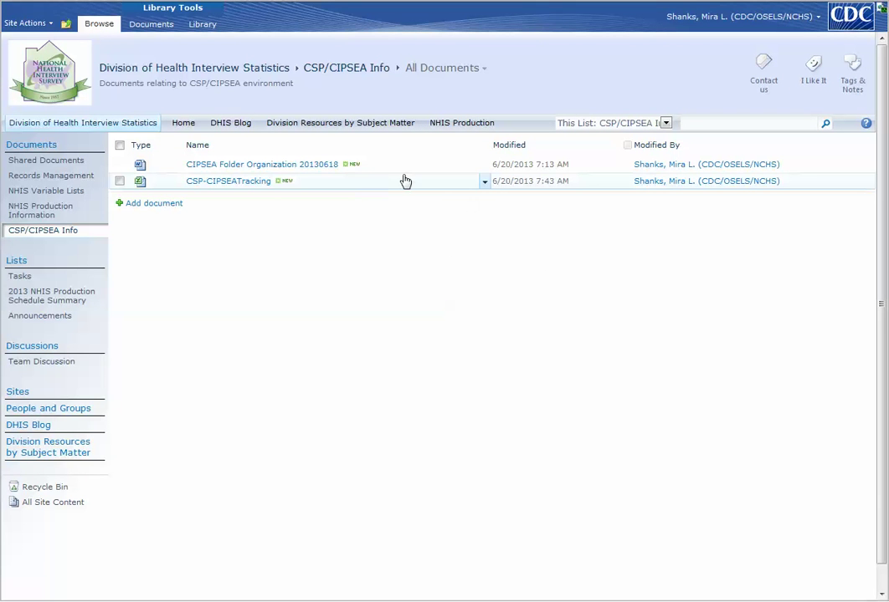
click(485, 183)
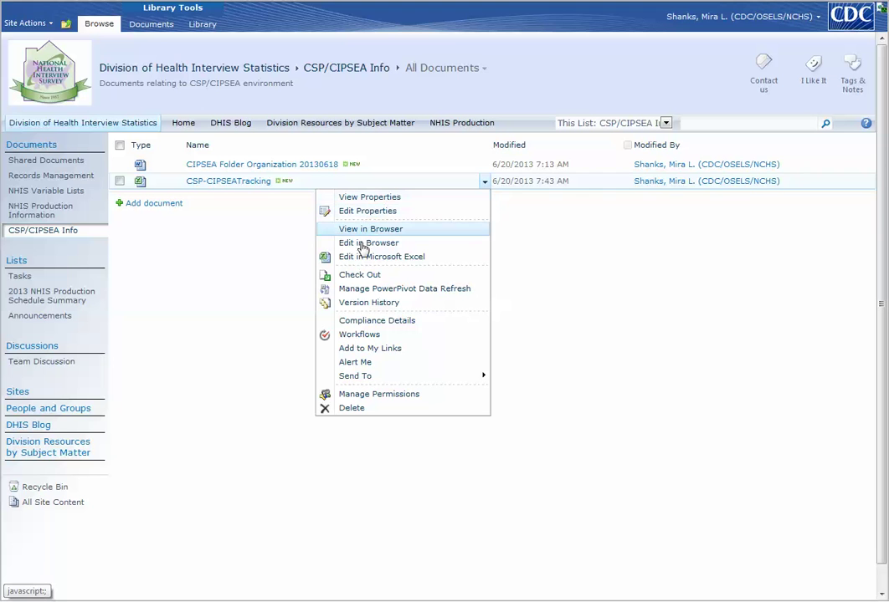
click(357, 308)
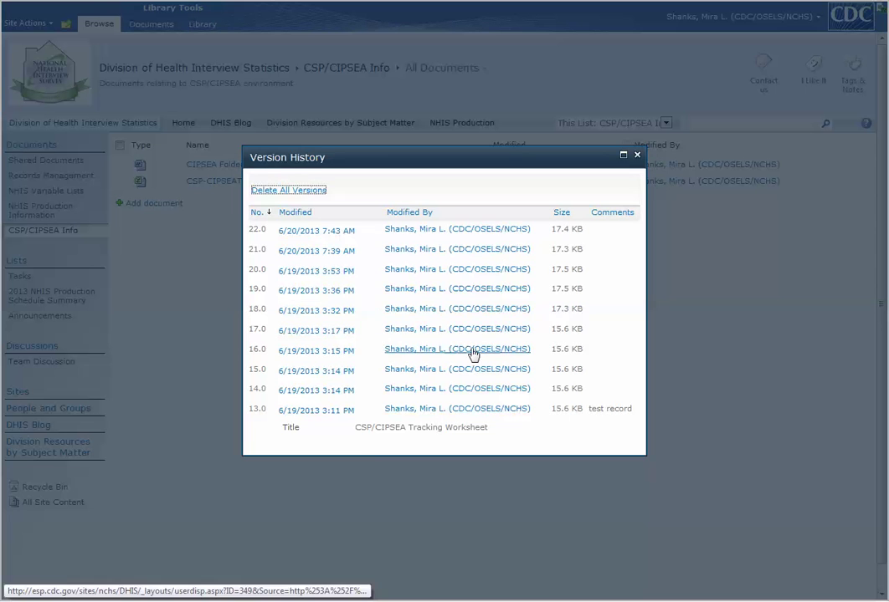
Review the versions up to 22.0, close the dialog, and go to the division home page
mouse_move(329, 239)
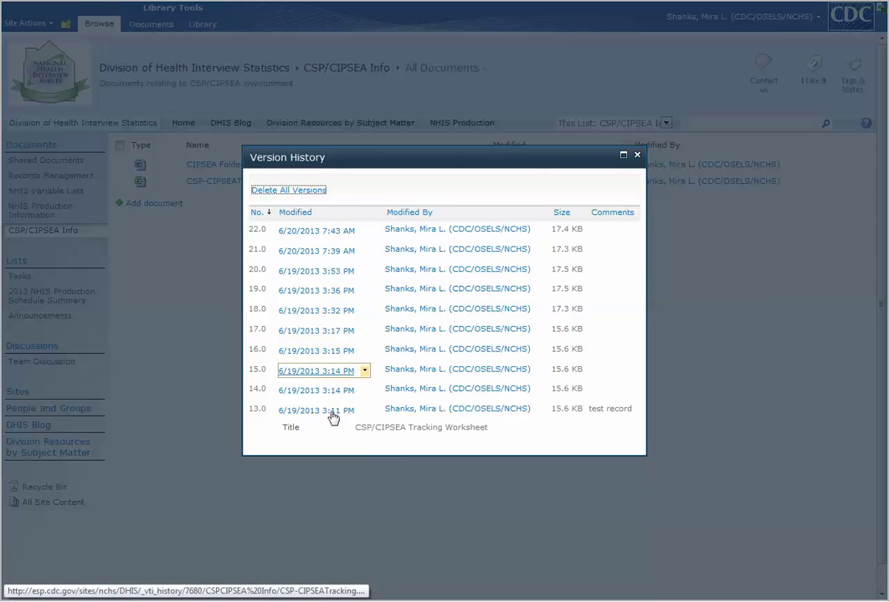
click(637, 158)
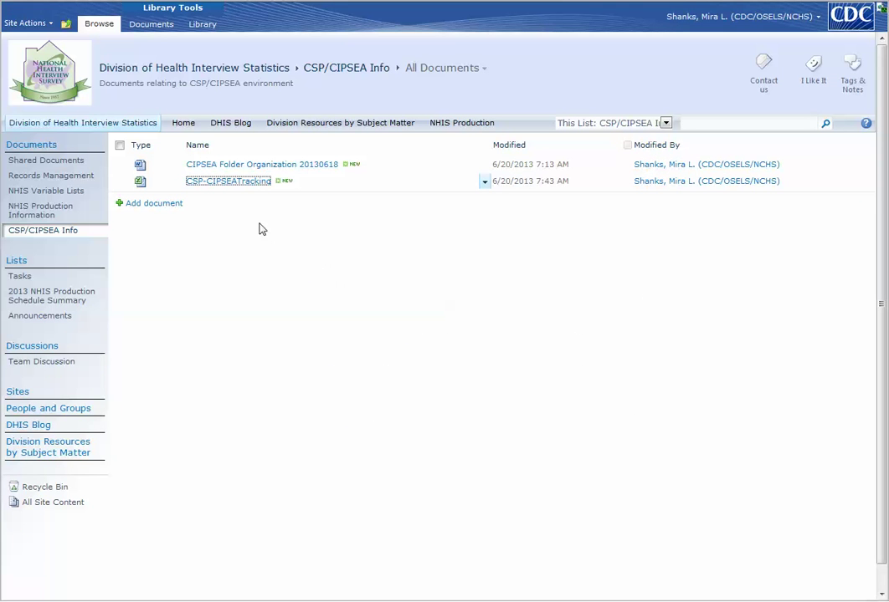
click(183, 124)
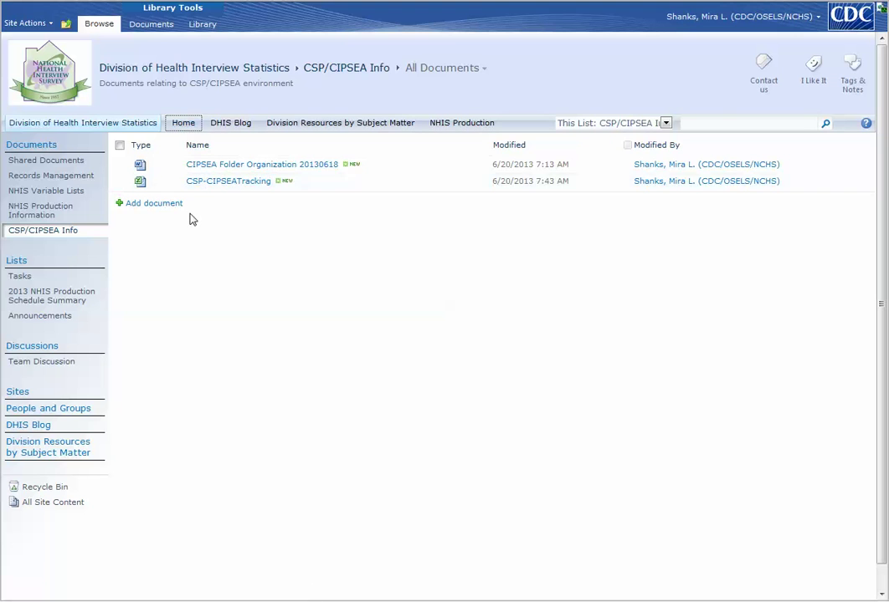